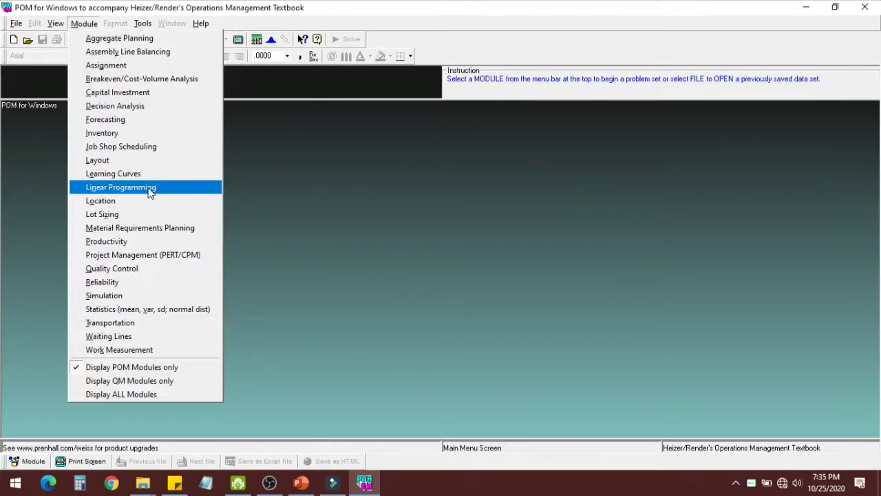
Open the Linear Programming module and start a new data set, selecting its default title for replacement
left_click(147, 189)
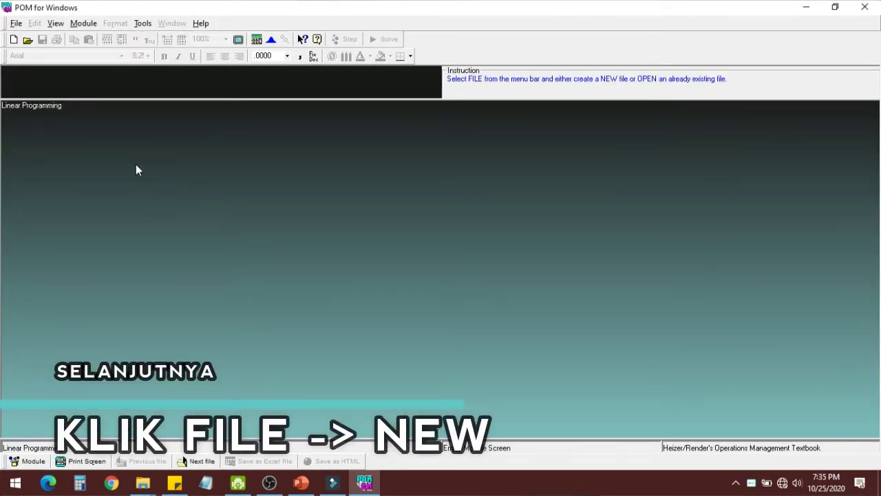
left_click(15, 41)
left_click(333, 188)
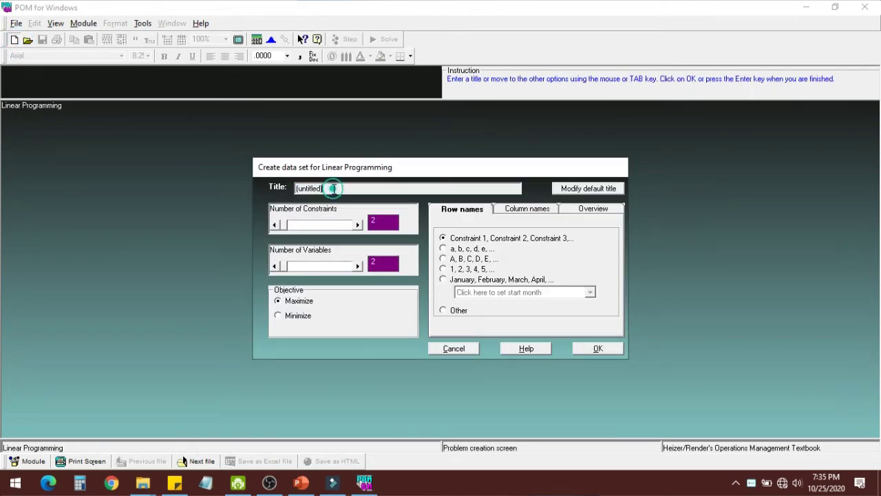
double_click(333, 188)
type("kA")
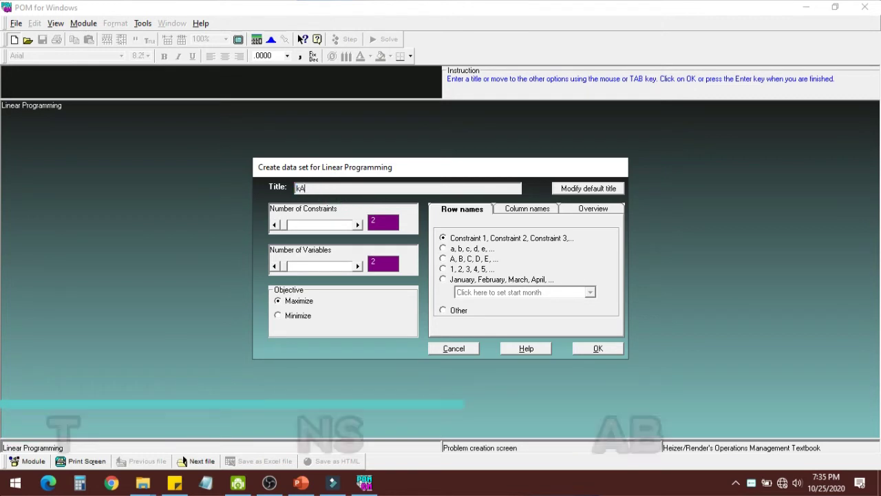
type("SUS")
key("BackSpace")
key("BackSpace")
key("BackSpace")
key("BackSpace")
key("BackSpace")
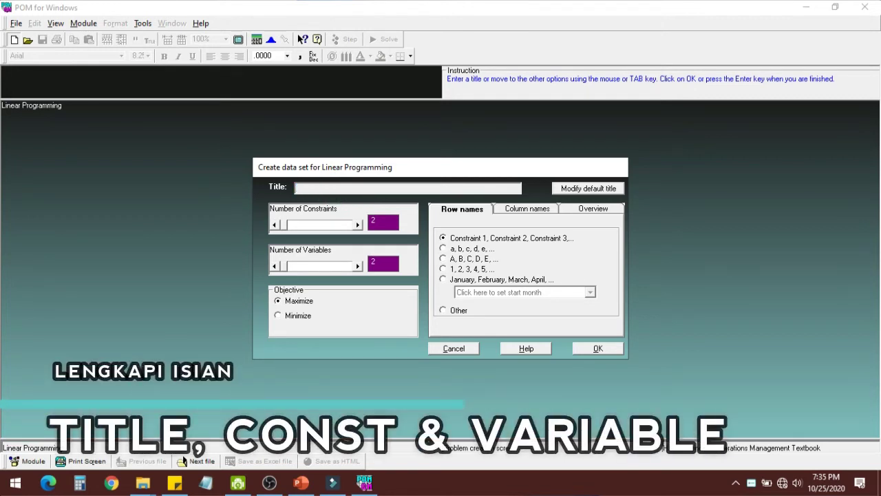
Title the data set "Sentosa Furniture Maksimisasi" and create it with two constraints, two variables and a Maximize objective
type("Sentosa Furni")
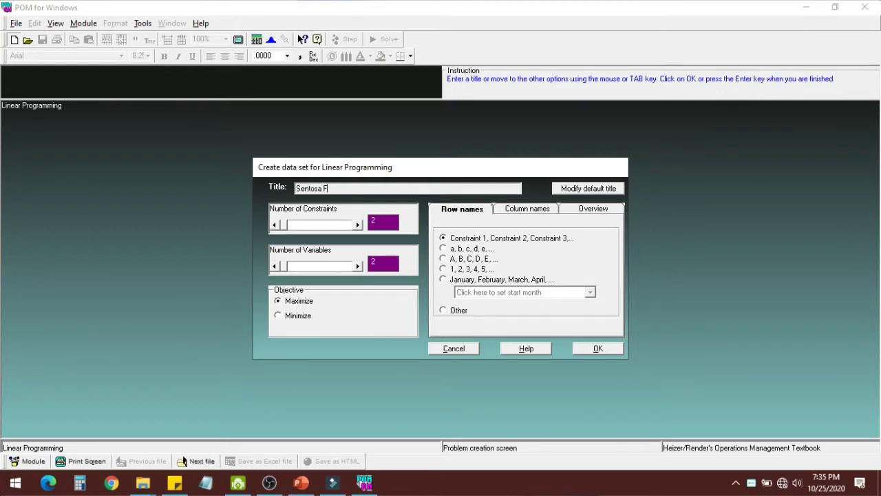
type("ture Maksimisasi")
left_click(589, 350)
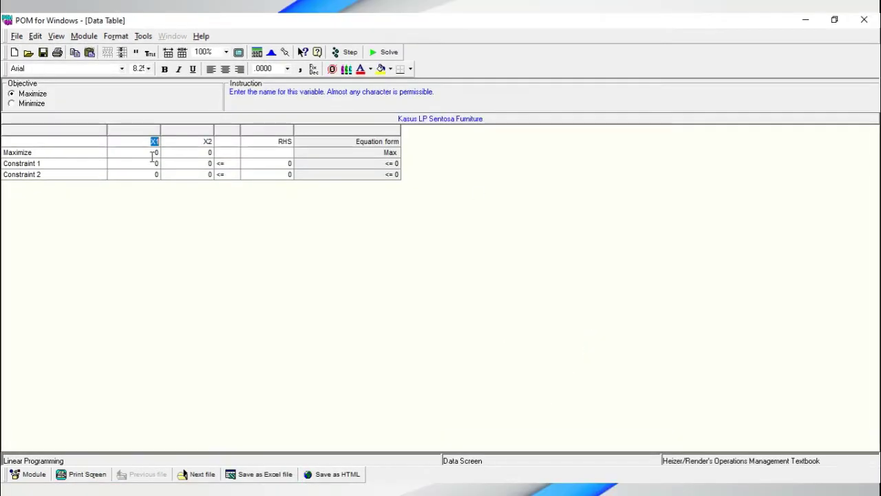
Enter the objective function coefficients in the Maximize row: 7 for X1 and 5 for X2
left_click(151, 141)
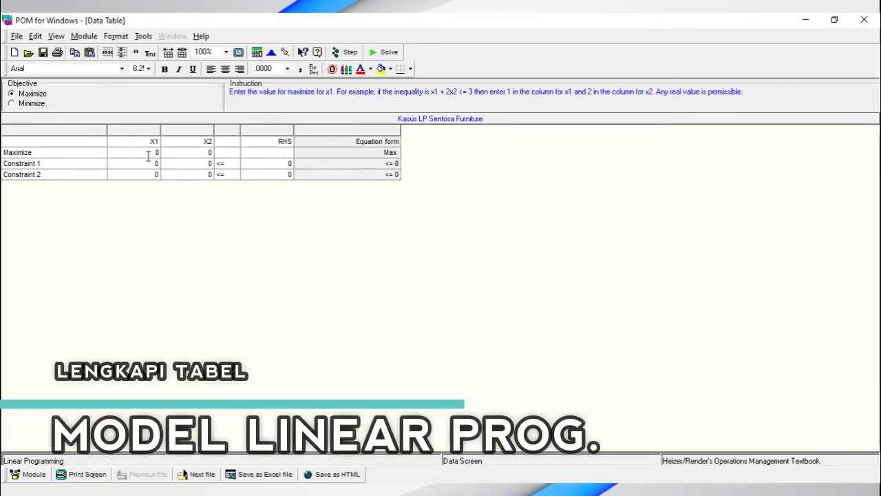
double_click(156, 152)
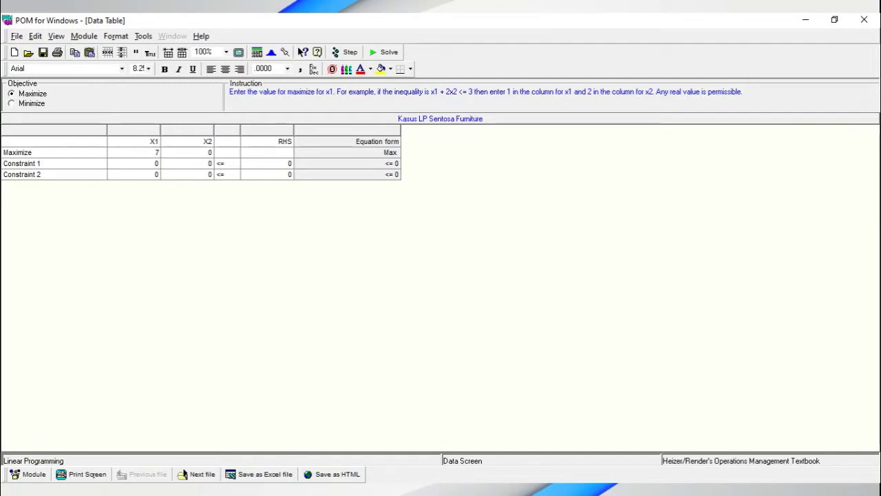
type("7")
left_click(210, 152)
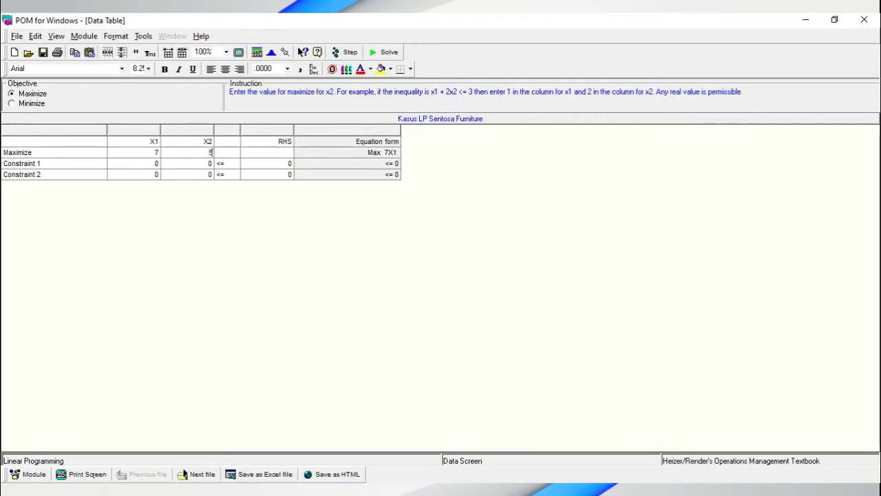
type("5")
Fill in Constraint 1 with 4 for X1, 3 for X2 and a right-hand side of 240, keeping the <= sign
left_click(146, 160)
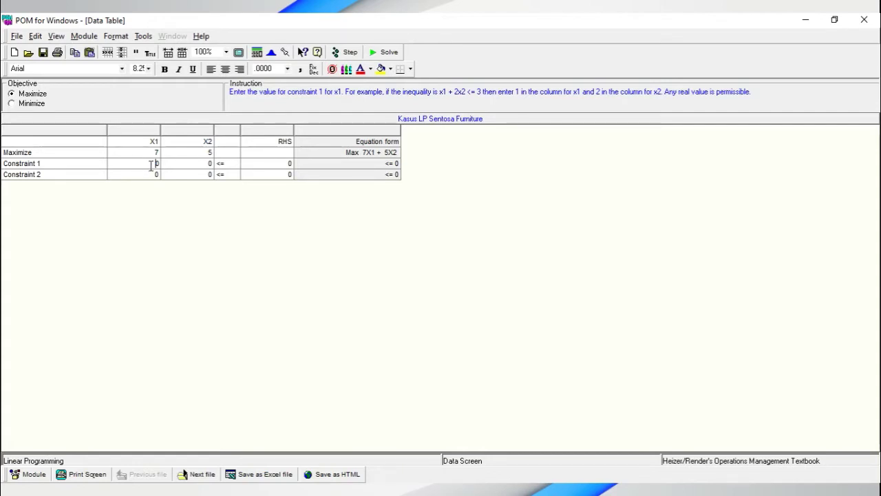
left_click_drag(153, 163, 165, 163)
type("4")
left_click(215, 165)
type("3")
left_click(235, 164)
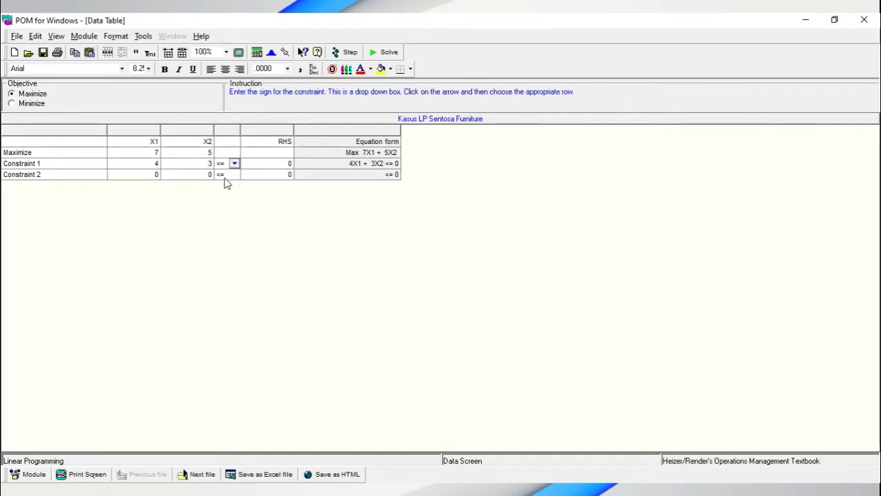
left_click(273, 165)
type("24")
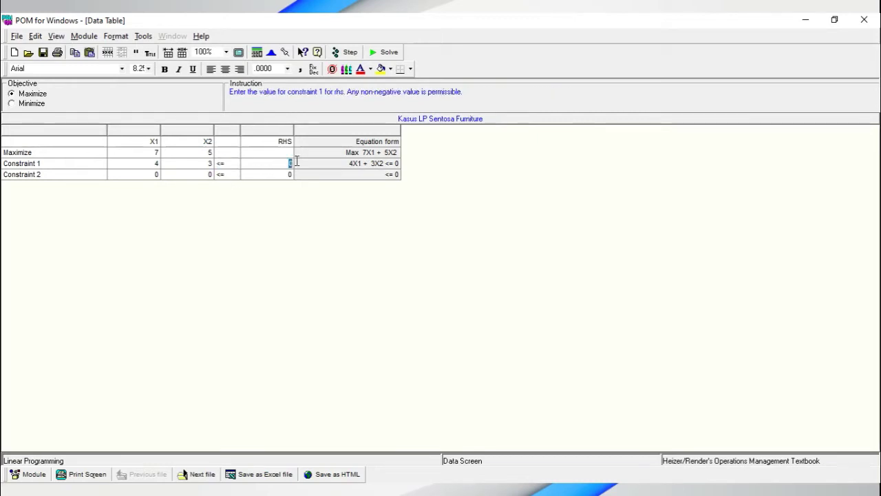
type("0")
left_click(193, 165)
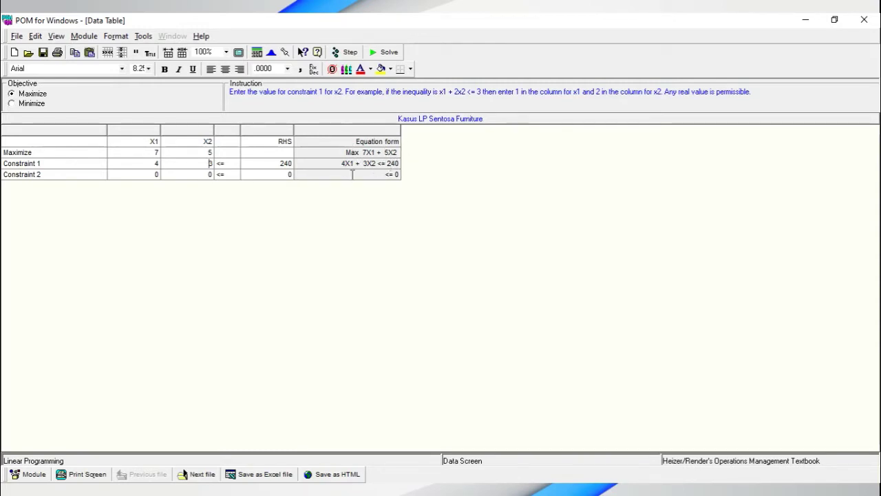
Fill in Constraint 2 with 2 for X1, 1 for X2 and a right-hand side of 100
left_click(159, 174)
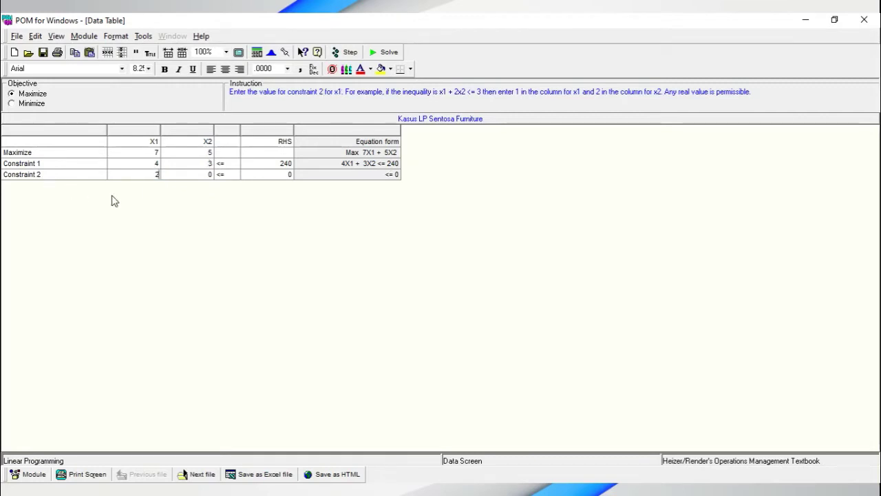
type("2")
left_click(202, 175)
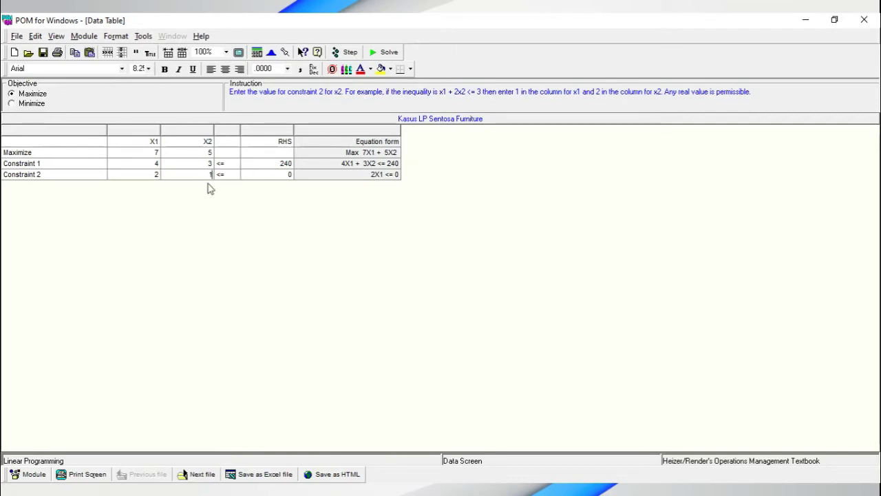
left_click(288, 173)
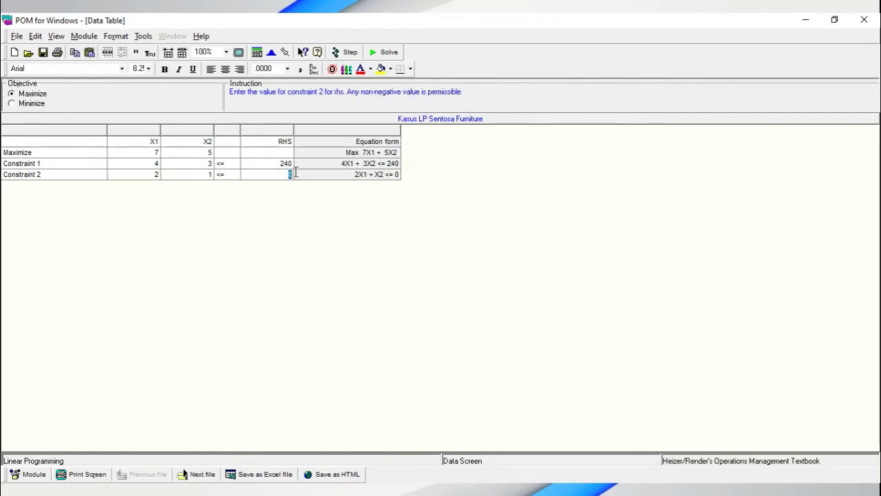
type("100")
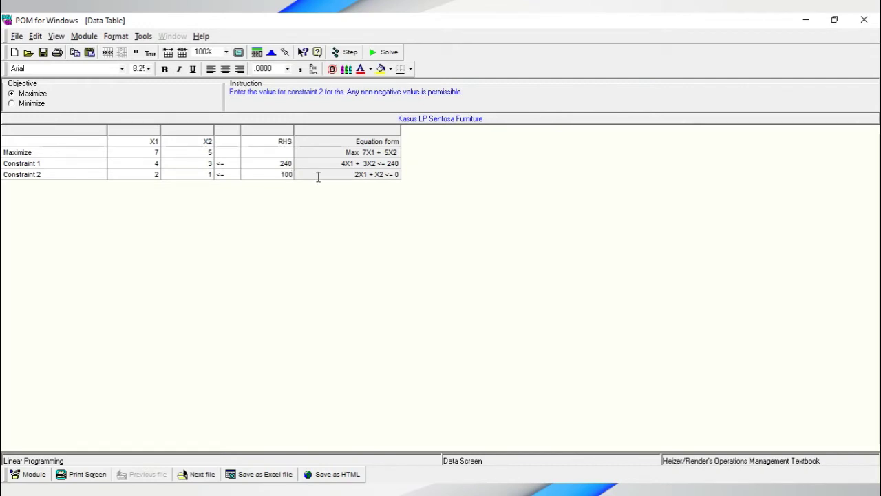
left_click(318, 176)
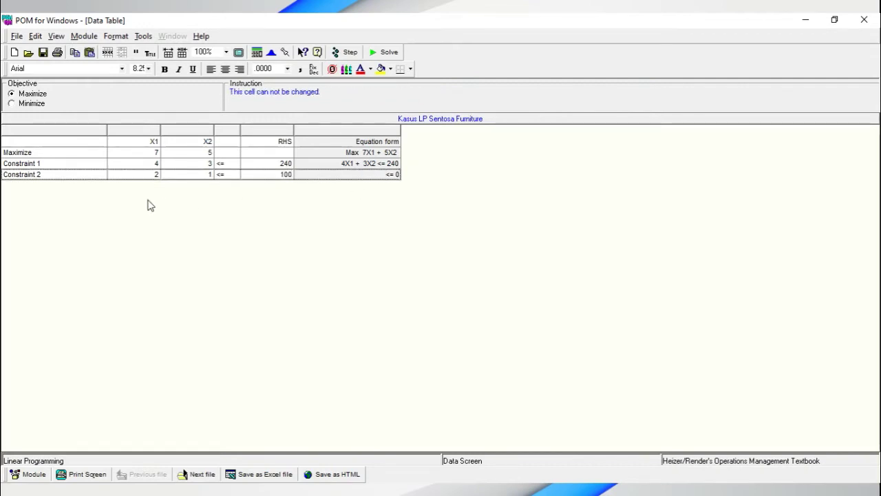
left_click(79, 176)
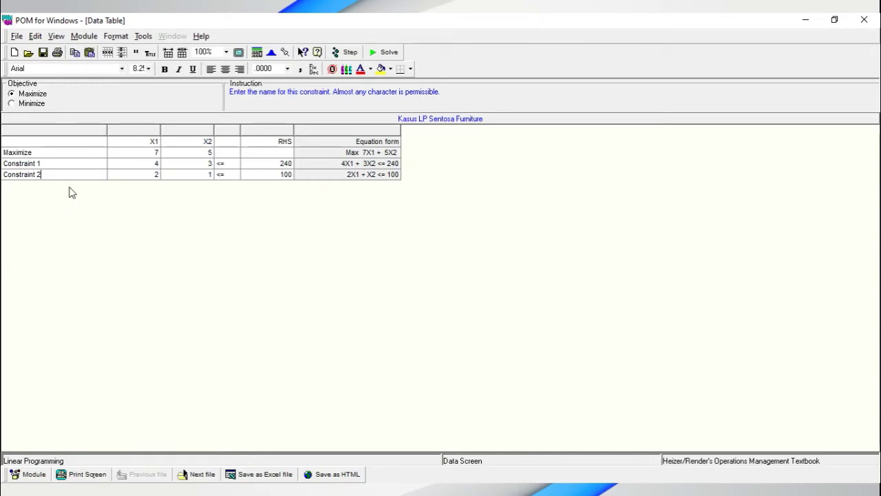
Solve the model and examine the enlarged graph, highlighting the 4X1+3X2<=240 and 2X1+1X2<=100 constraints in turn
left_click(385, 53)
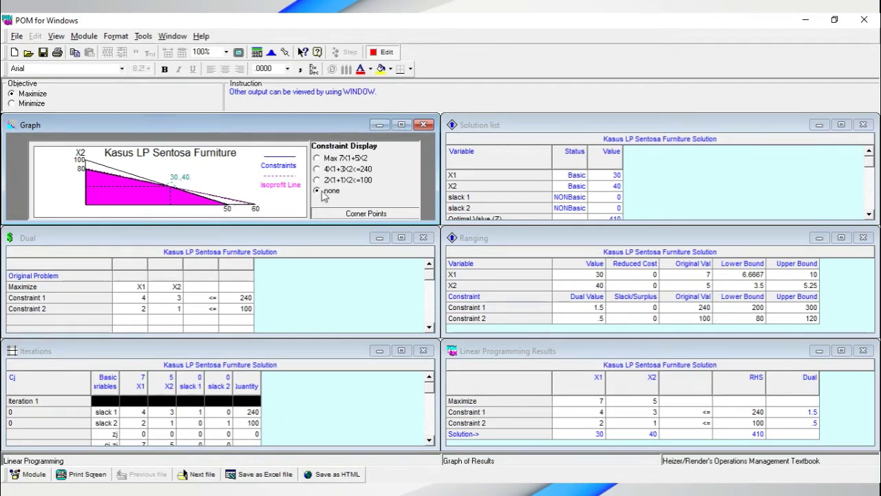
left_click(402, 126)
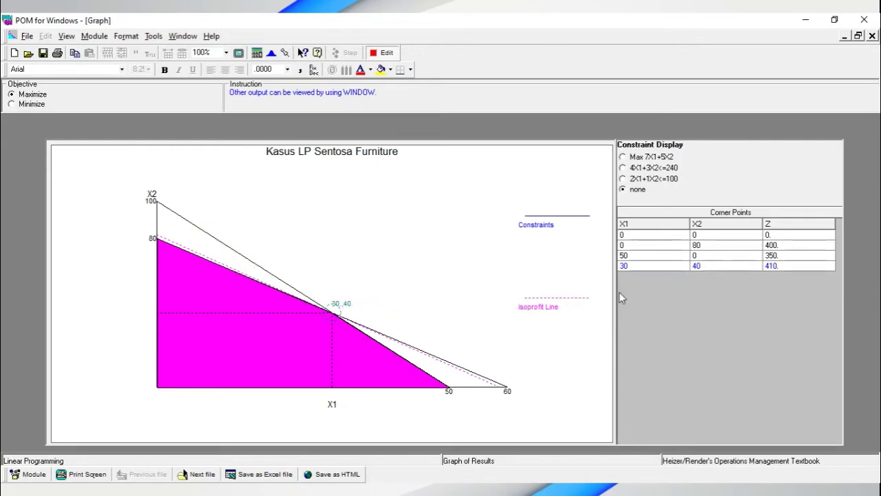
left_click(626, 170)
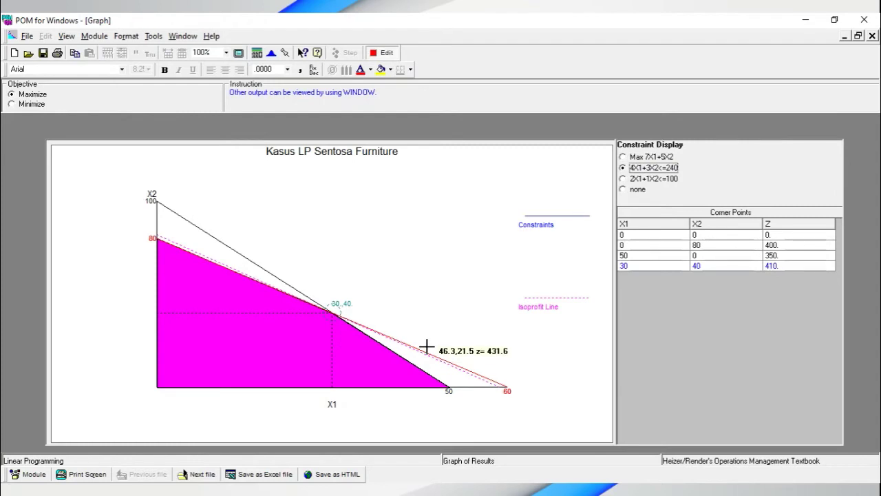
left_click(660, 178)
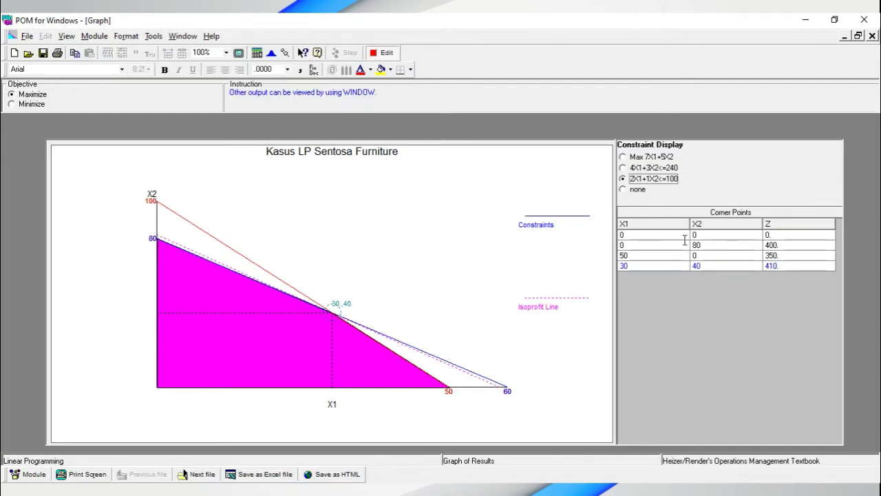
left_click(643, 274)
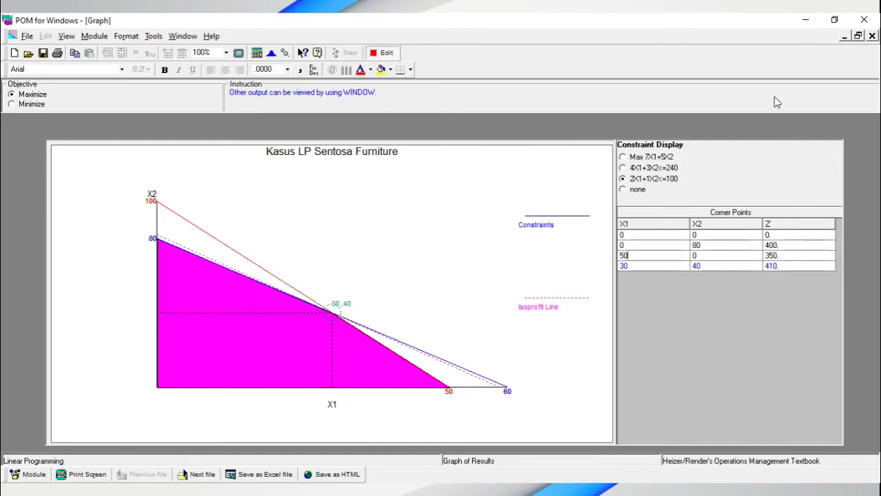
left_click(858, 36)
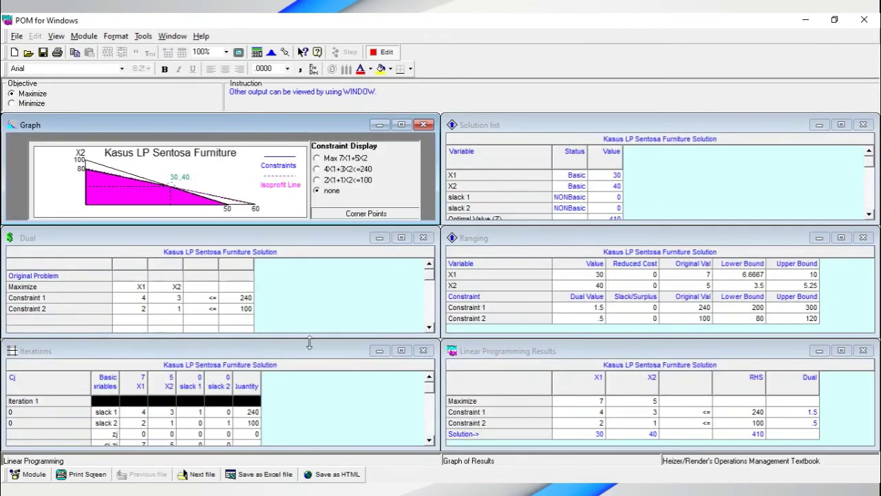
Examine the variable values and the optimal value in the enlarged Solution list, and return to the tiled results
left_click(569, 128)
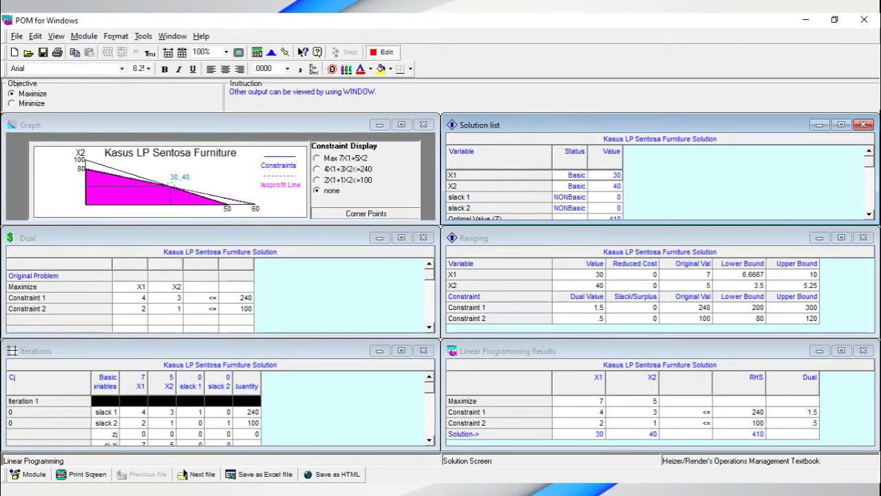
left_click(842, 125)
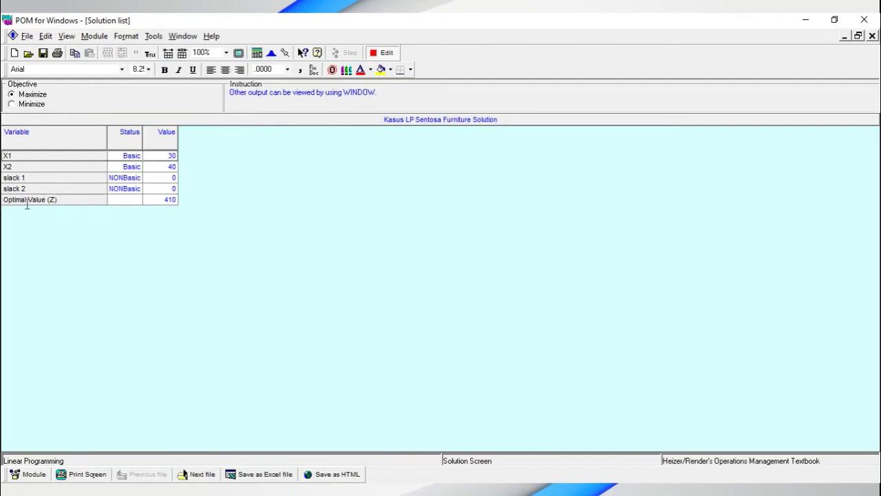
left_click(157, 202)
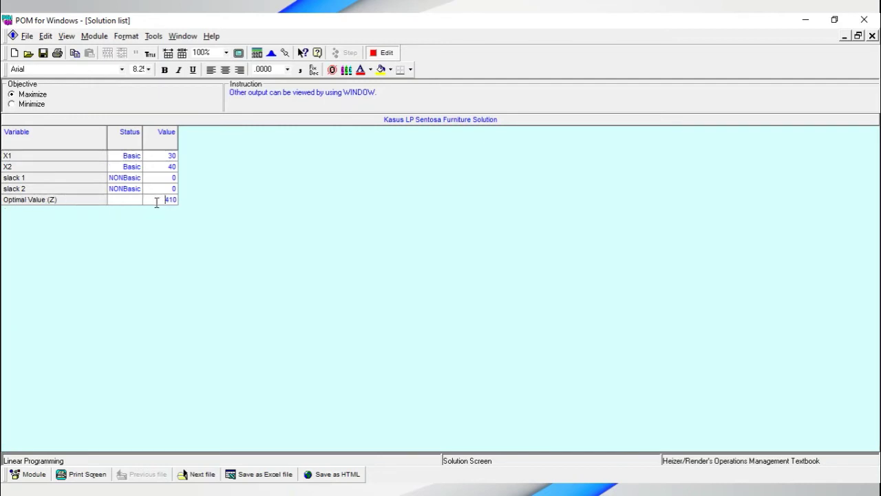
left_click(858, 35)
Examine the simplex tableaus in the enlarged Iterations results, and return to the tiled results
left_click(329, 304)
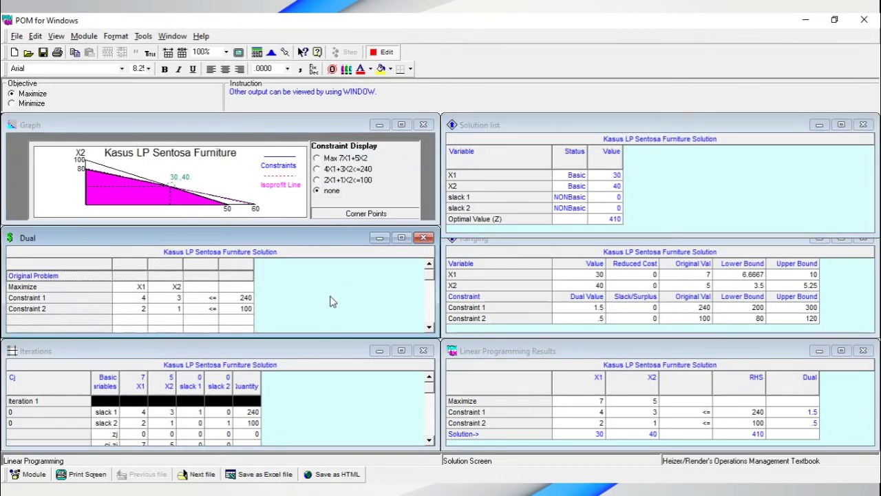
left_click(323, 403)
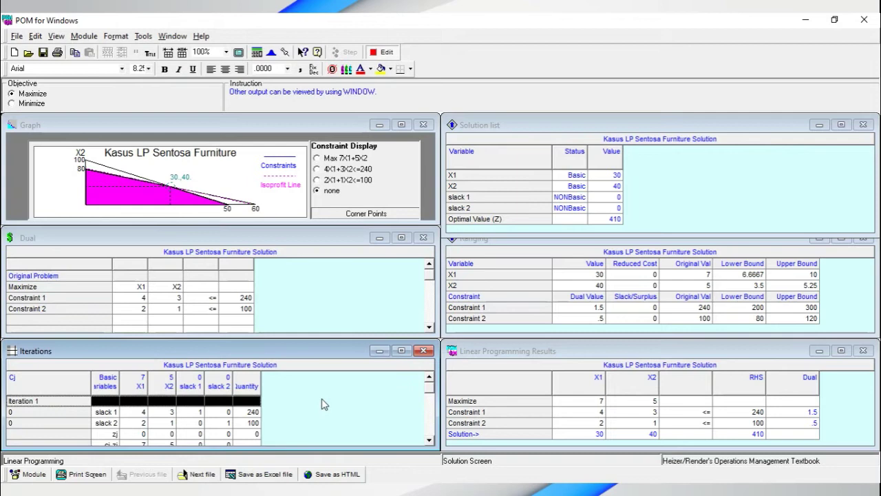
left_click(402, 351)
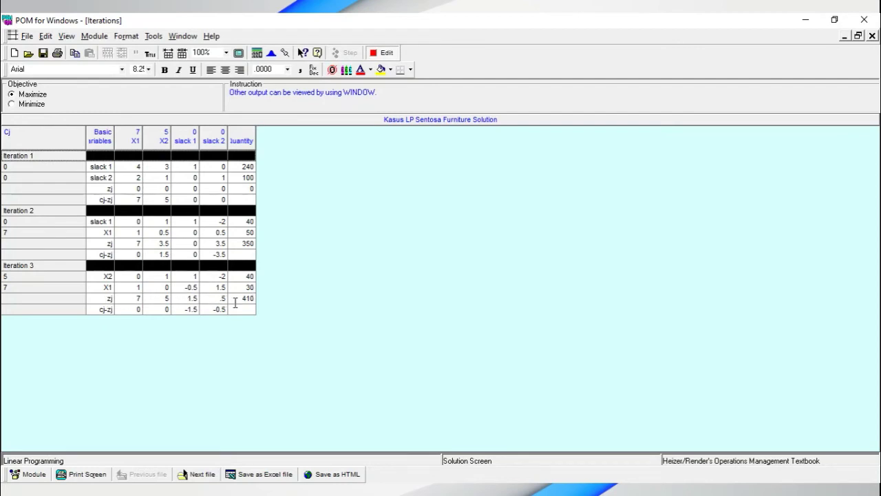
left_click(859, 37)
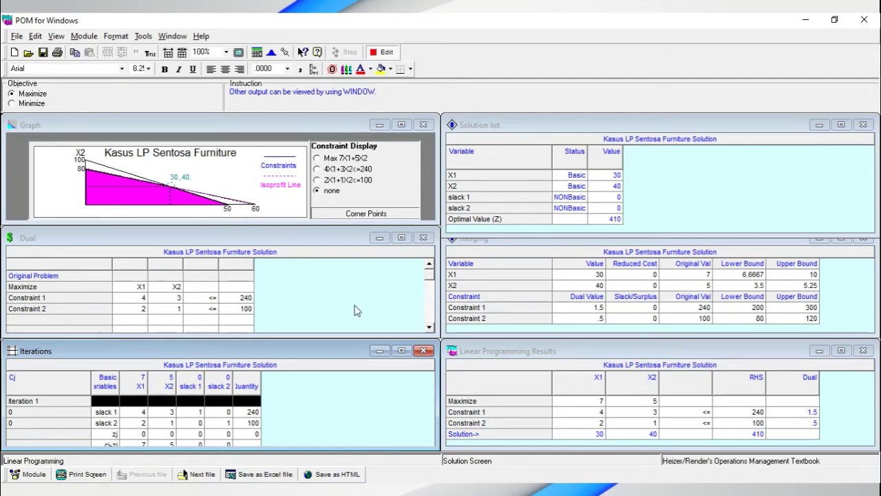
Save the solved problem in Documents as "Sentosa Furniture LP Maksimisasi.lin"
left_click(41, 57)
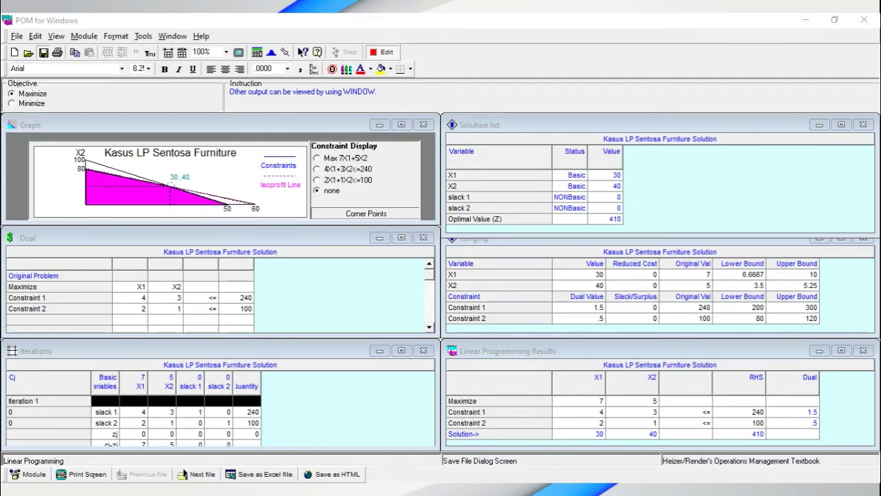
left_click(335, 405)
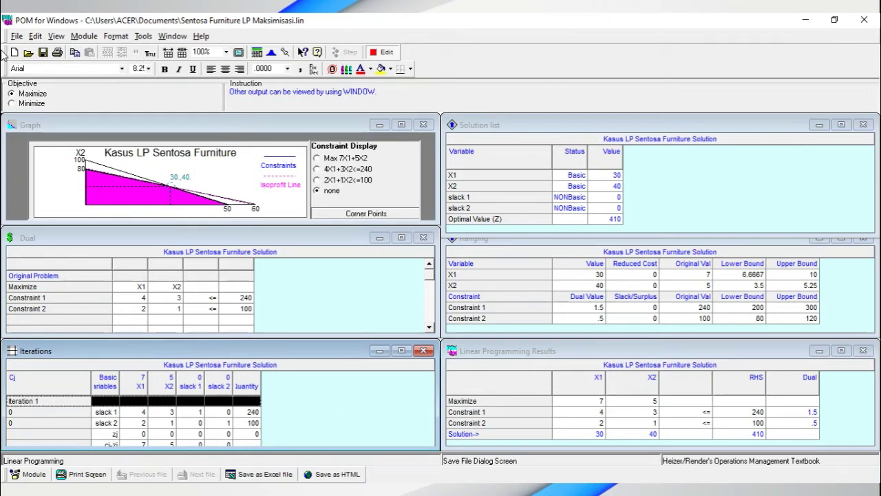
key("alt")
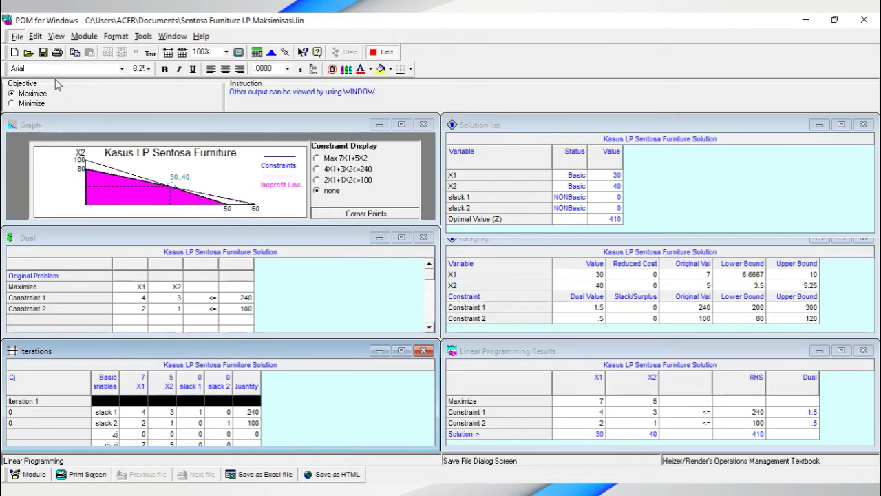
Close the saved Sentosa Furniture problem file
key("f")
key("c")
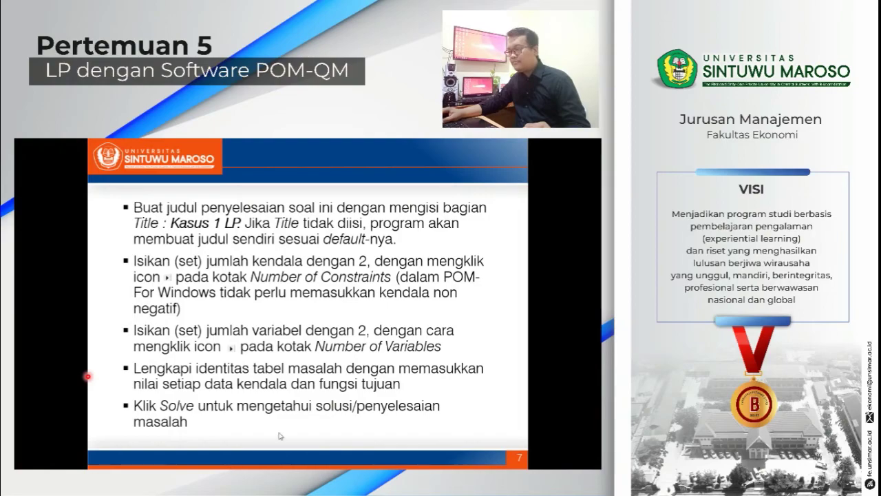
key("Right")
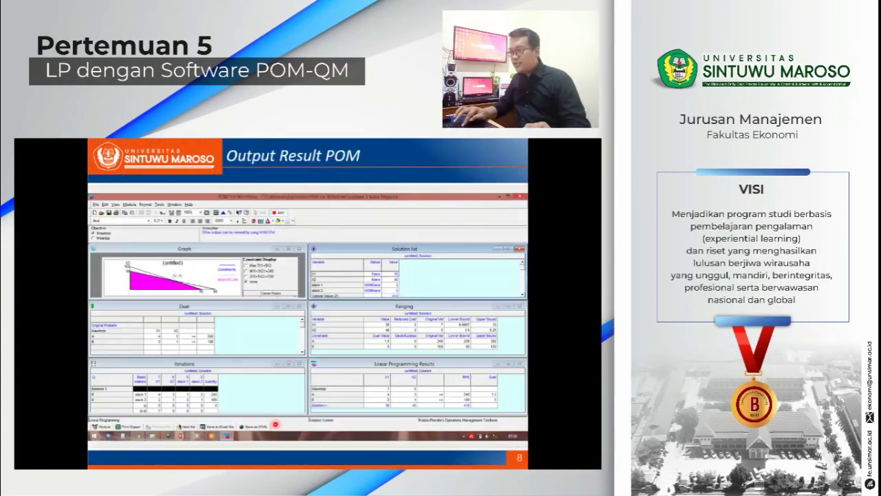
key("Right")
key("Right")
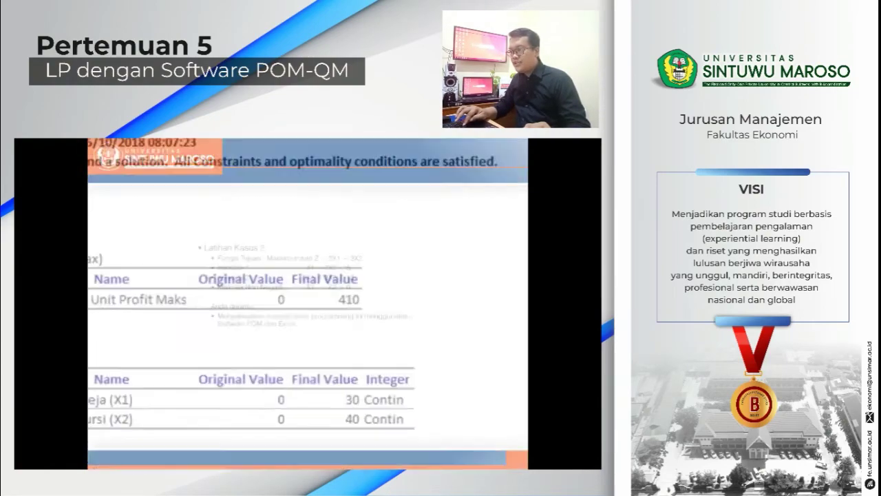
key("Left")
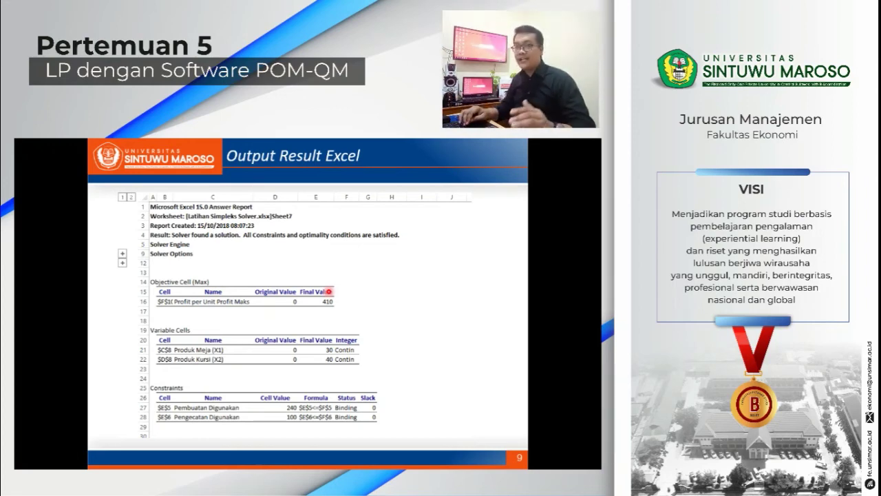
key("Right")
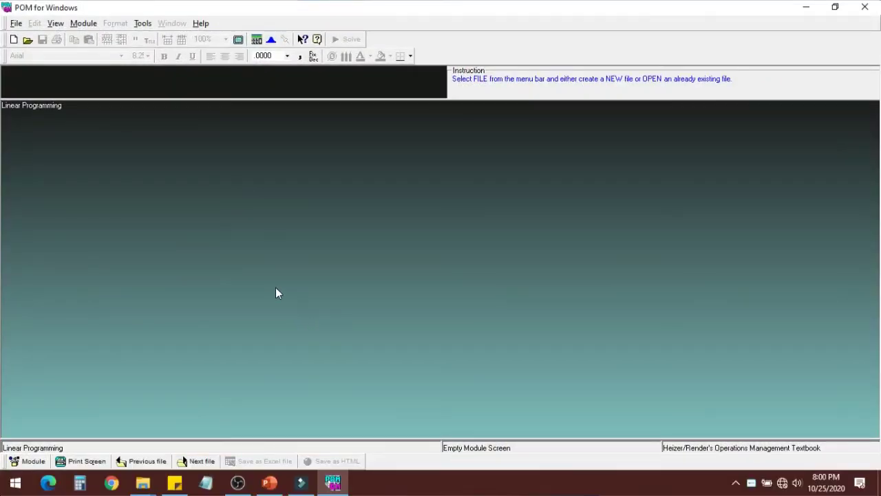
Create a Linear Programming data set titled "Kasus 2 Maksimisasi" with 2 constraints, 2 variables and a Maximize objective
left_click(83, 24)
left_click(130, 188)
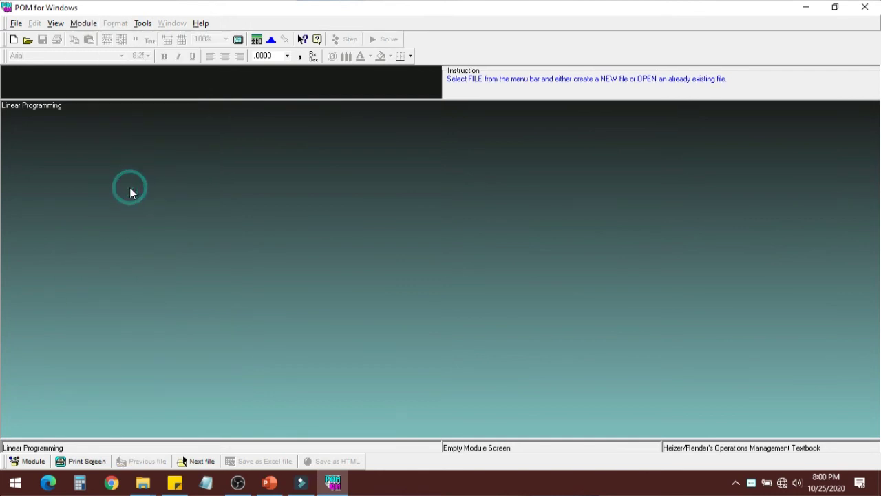
left_click(13, 39)
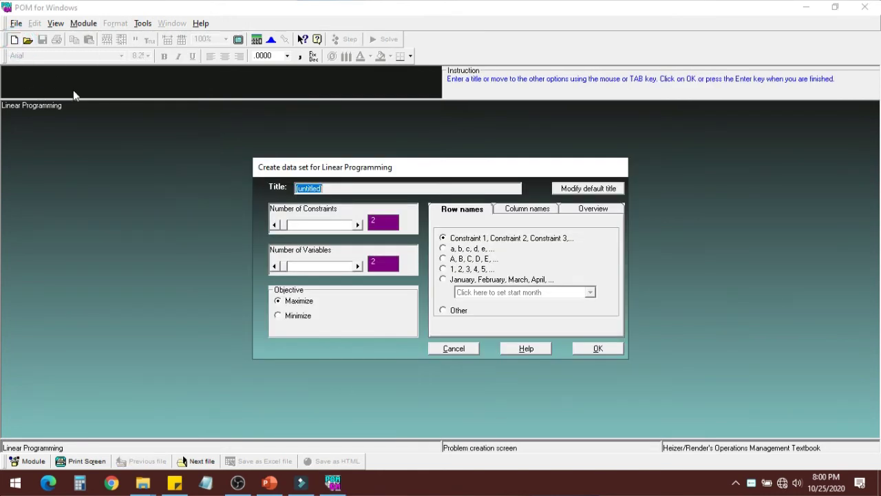
double_click(366, 187)
type("kasus 2 Maksimis")
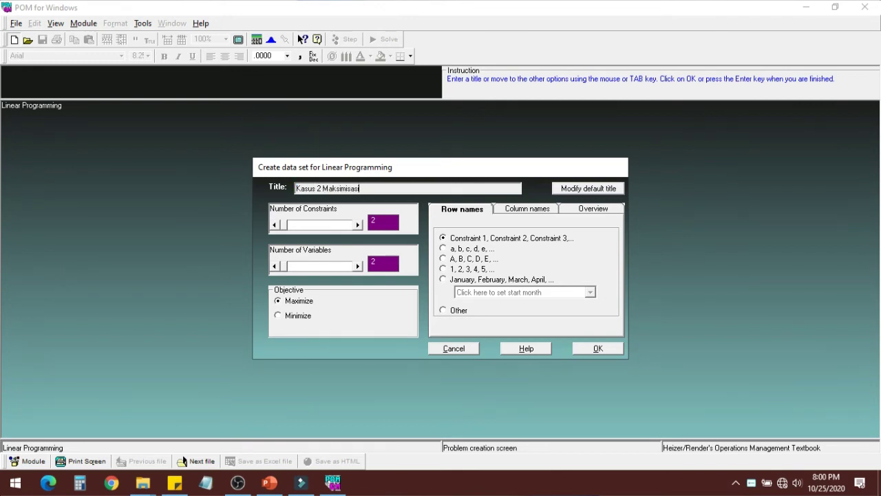
left_click(301, 301)
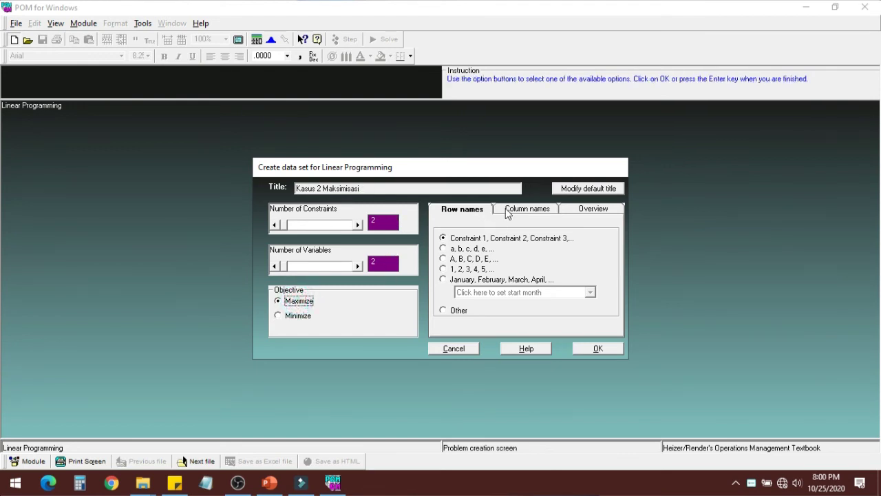
left_click(594, 350)
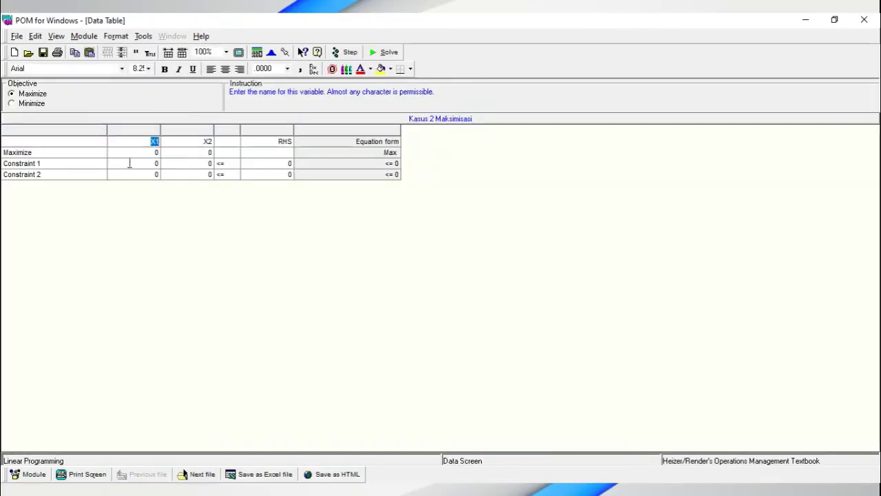
Set the Maximize row's coefficients to 2 for X1 and 3 for X2
left_click(143, 153)
double_click(163, 157)
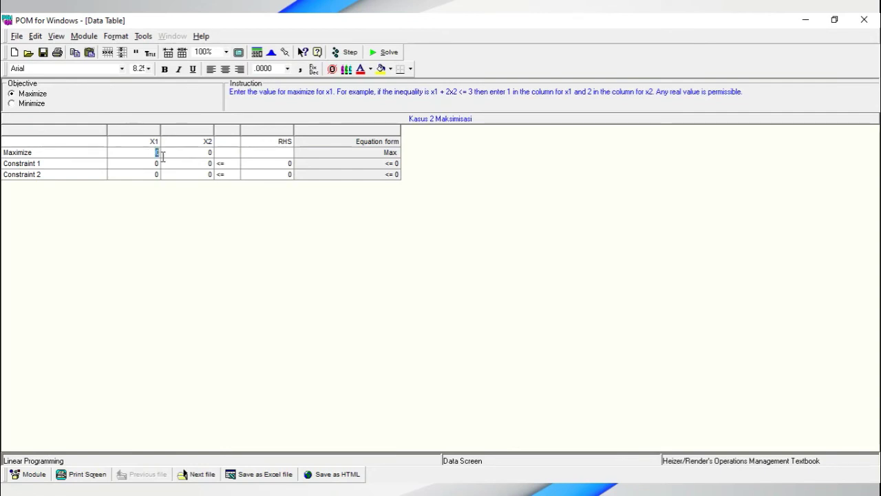
type("2")
key("Tab")
type("3")
Fill in Constraint 1 with 1 for X1, 2 for X2 and a right-hand side of 6
double_click(161, 164)
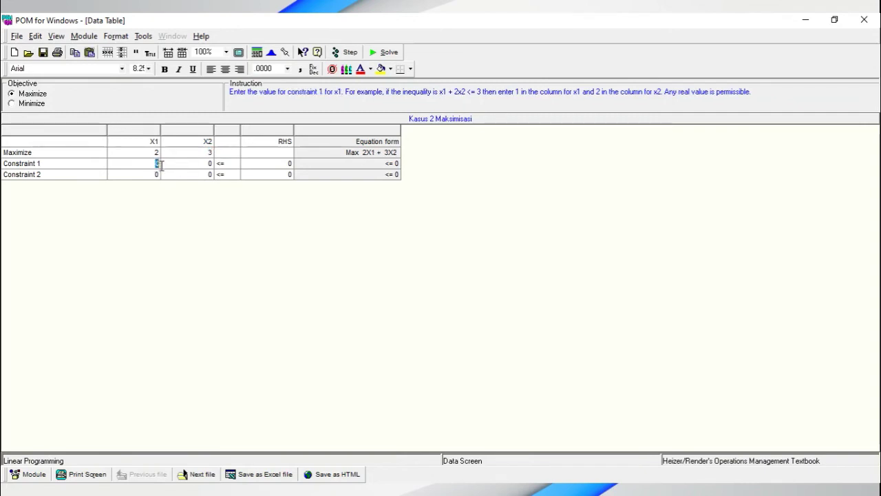
type("1")
key("Tab")
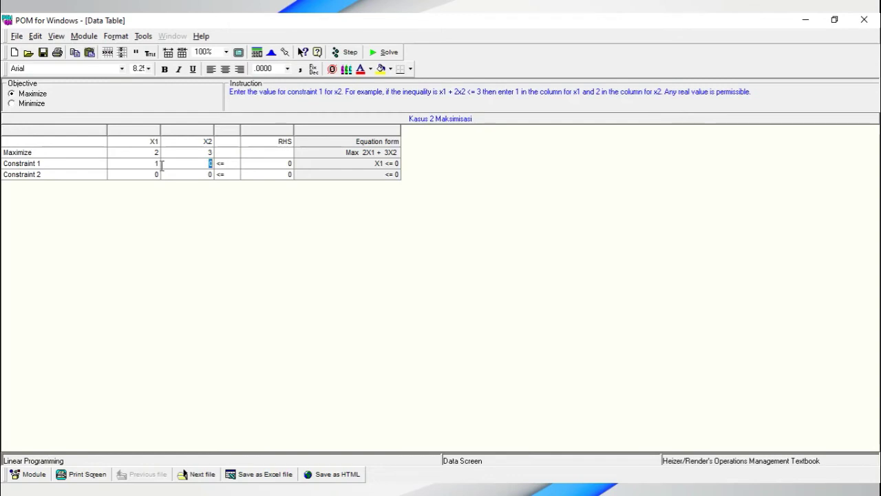
type("2")
left_click(283, 162)
type("6")
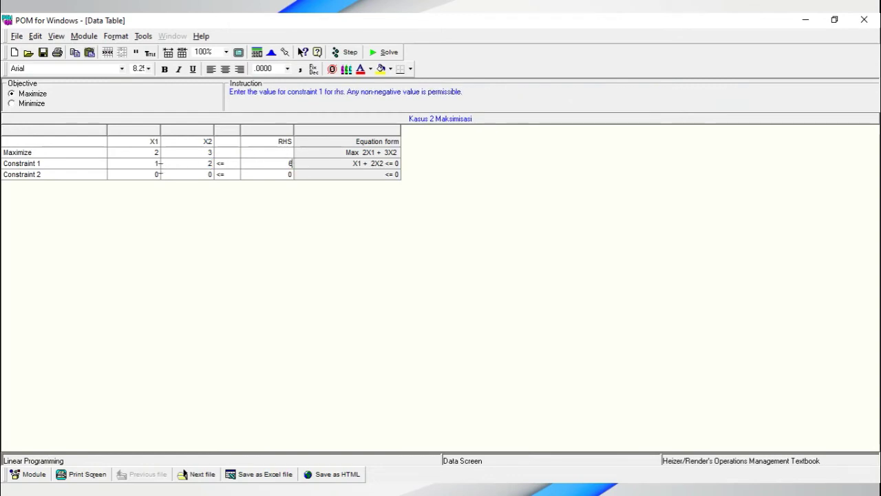
Fill in Constraint 2 with 5 for X1, 3 for X2 and a right-hand side of 15
left_click(147, 181)
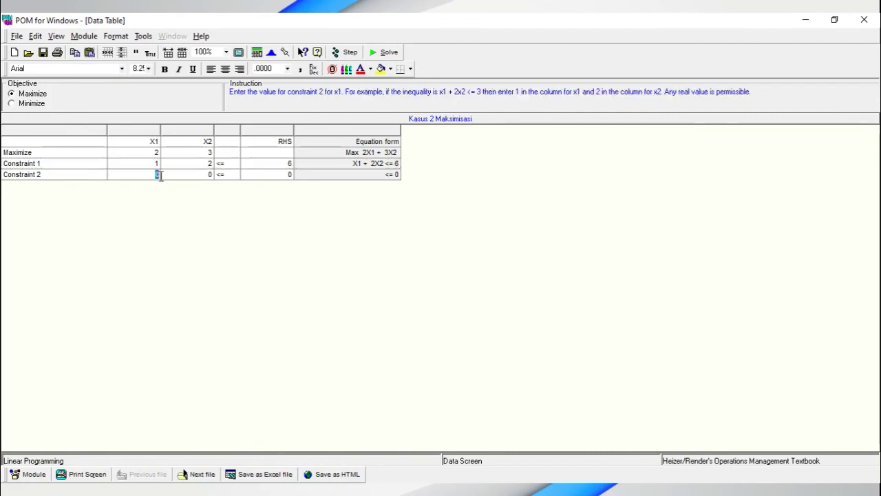
type("5")
key("Tab")
type("3")
left_click(292, 174)
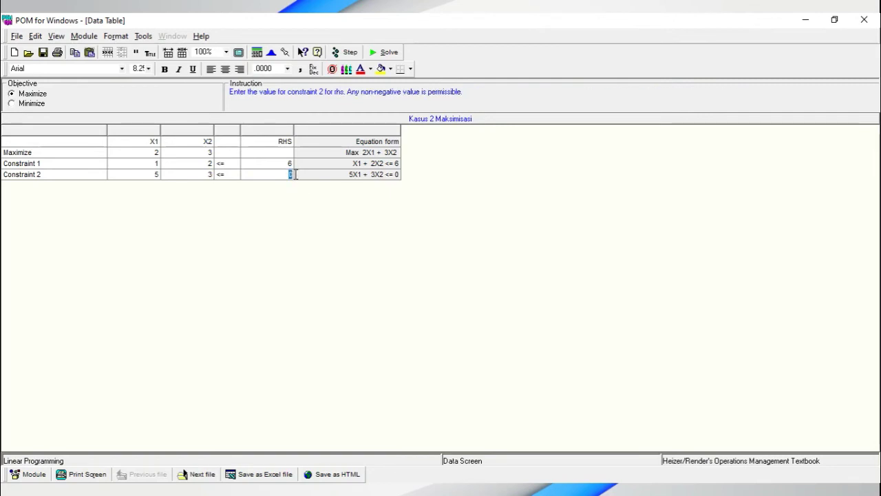
type("15")
left_click(52, 210)
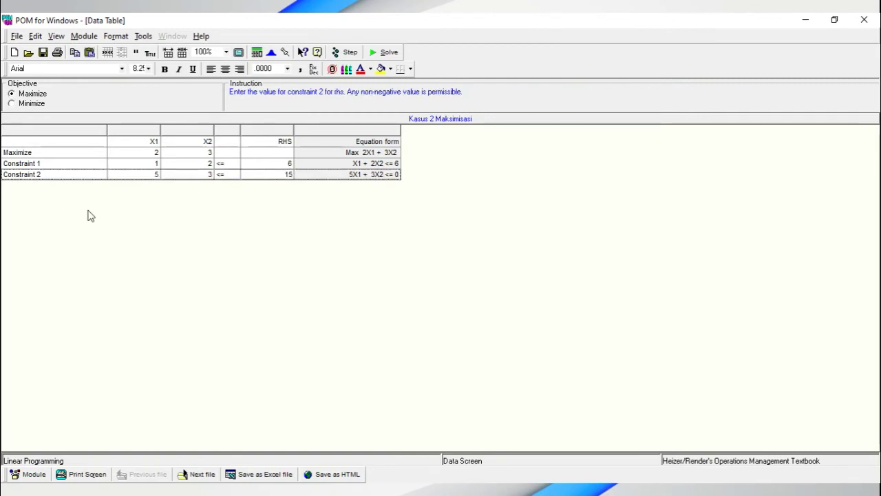
Solve the Kasus 2 model and tile all of its result windows
left_click(387, 52)
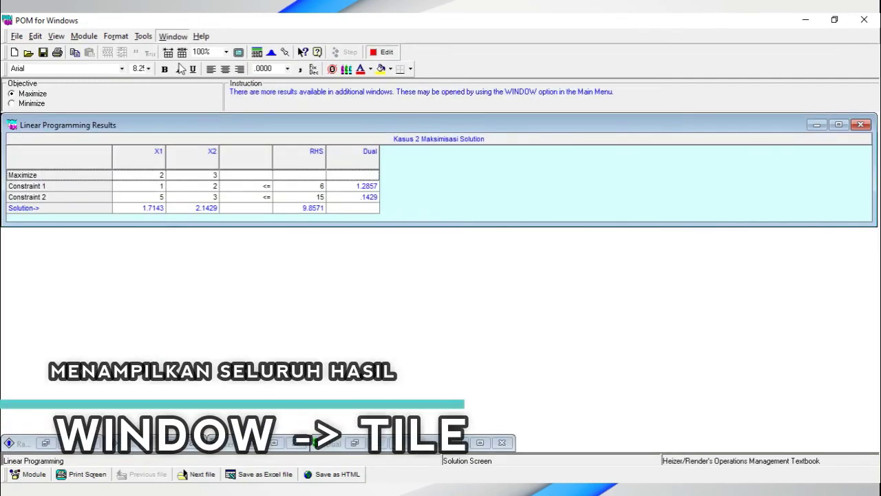
key("alt+w")
key("t")
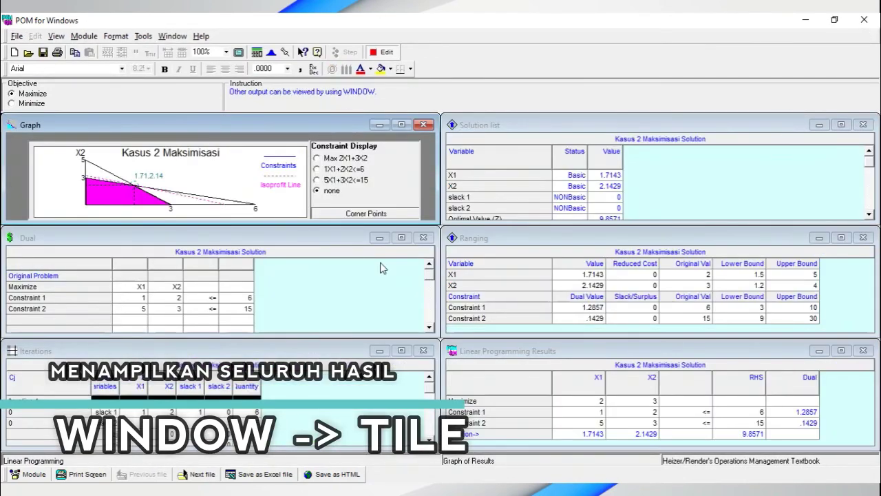
Examine the enlarged graph and its corner points, highlighting the 1X1+2X2<=6 and 5X1+3X2<=15 constraints in turn, and return to the tiled results
left_click(402, 126)
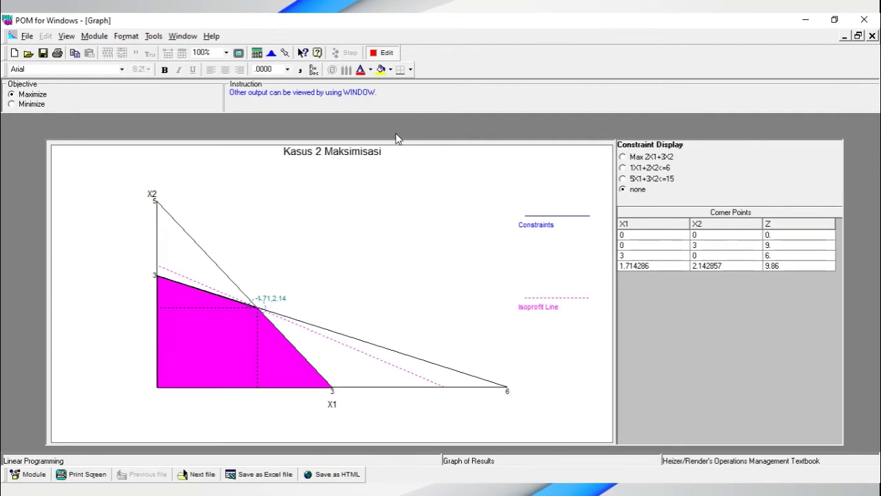
left_click(639, 168)
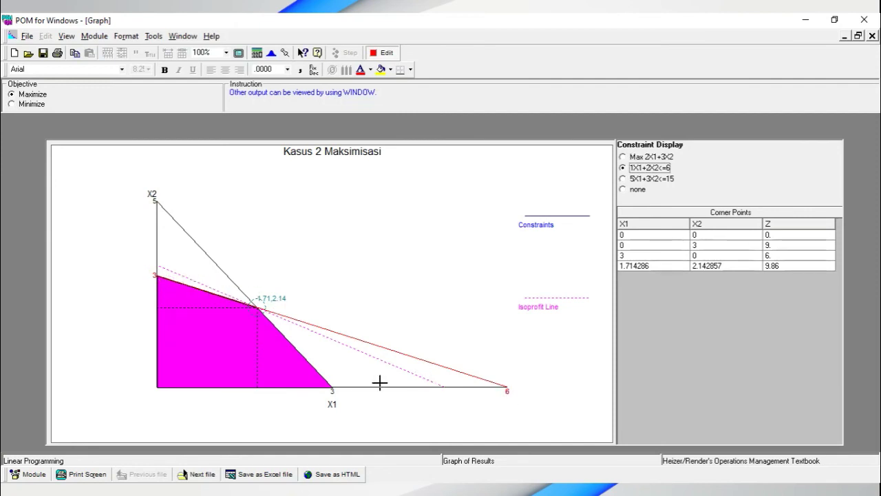
left_click(637, 180)
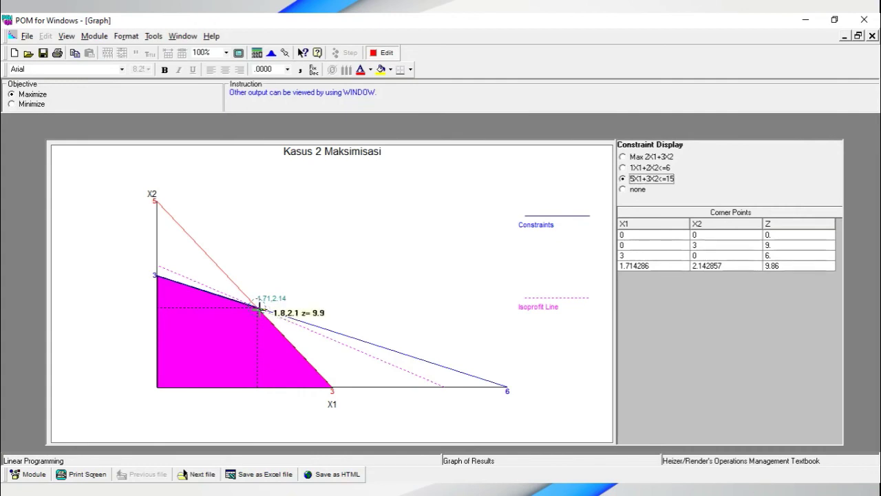
left_click(800, 265)
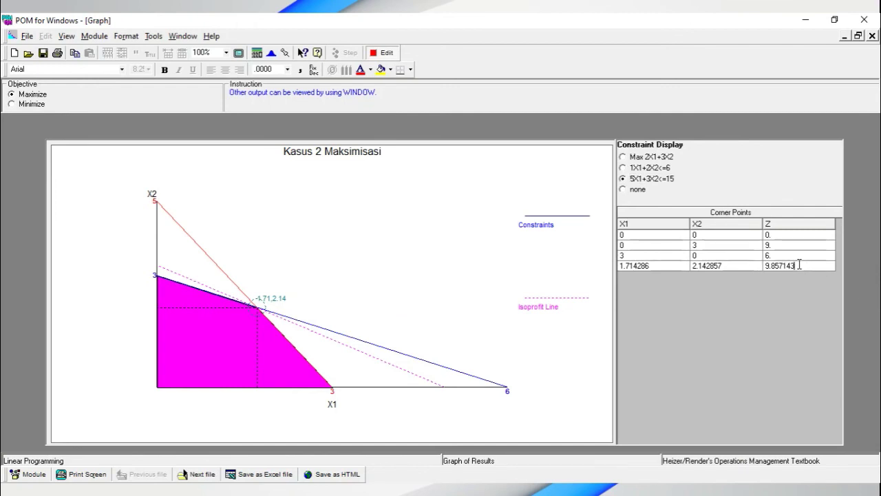
left_click(790, 300)
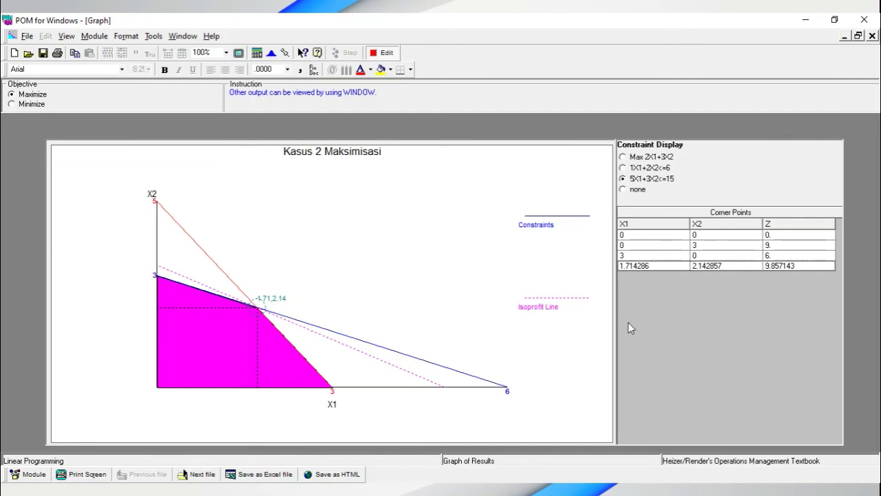
left_click(862, 35)
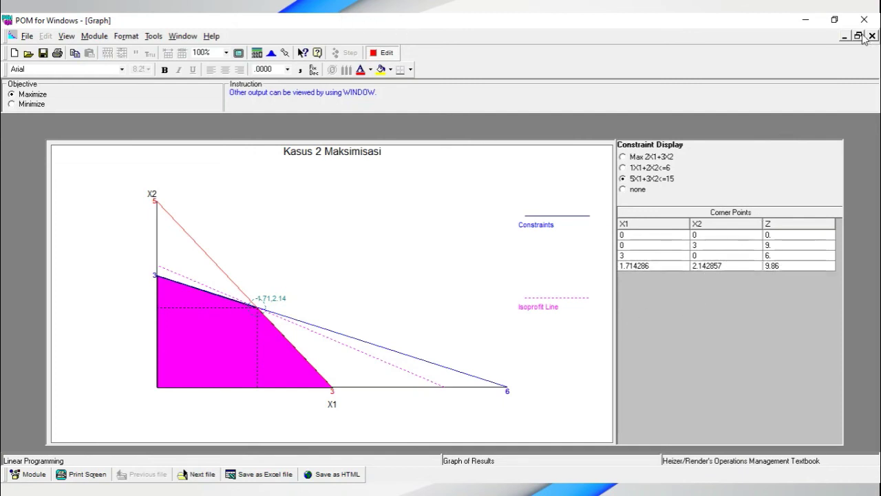
left_click(858, 36)
Examine the variable values in the enlarged Solution list and the simplex tableaus in the enlarged Iterations results, returning to the tiled results
left_click(757, 169)
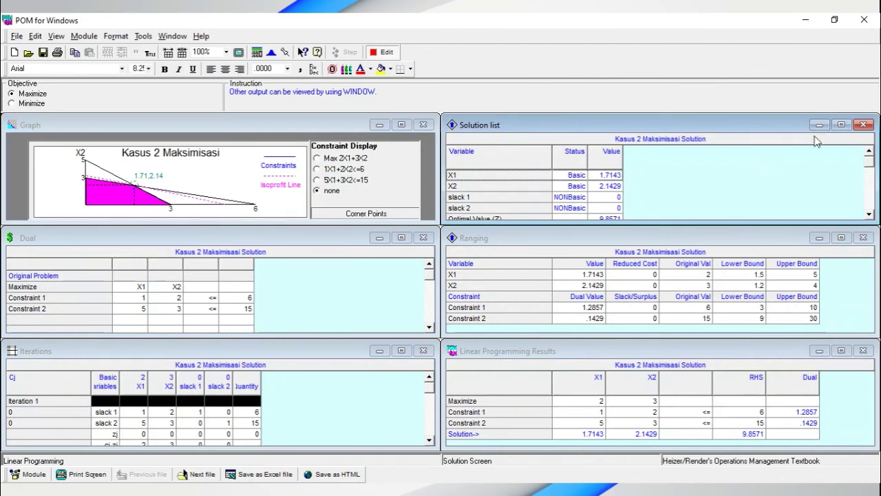
left_click(842, 125)
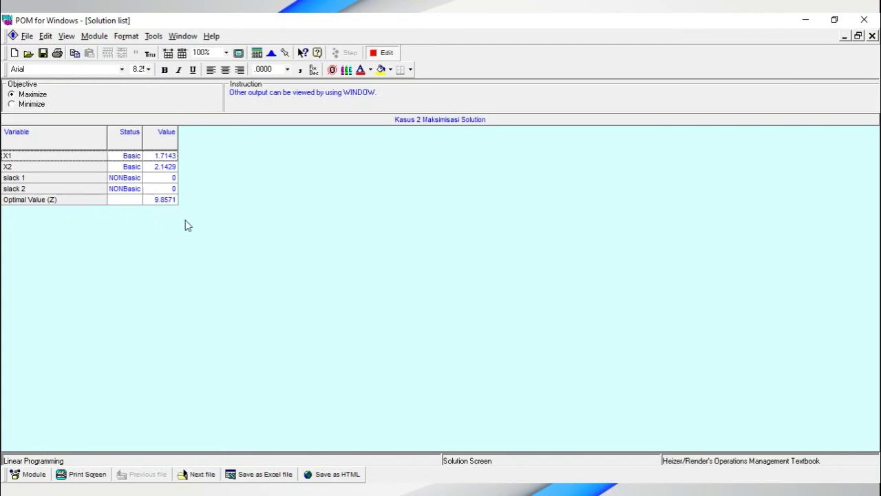
left_click(858, 36)
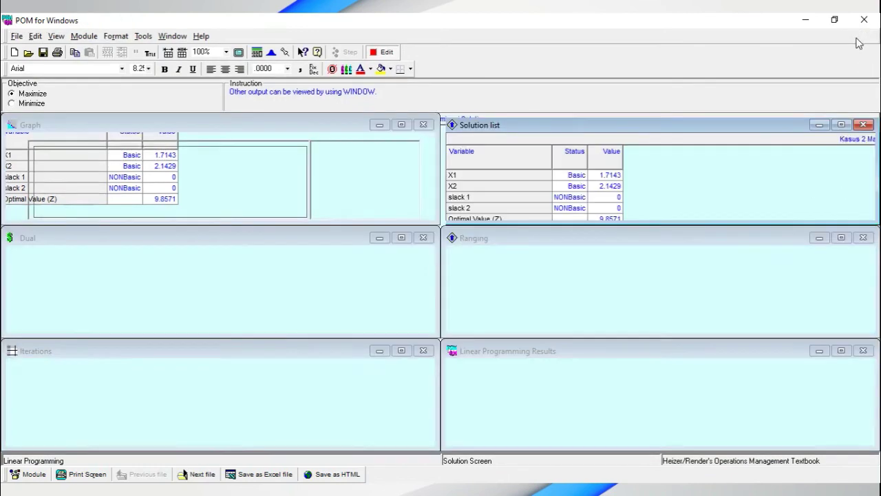
left_click(404, 351)
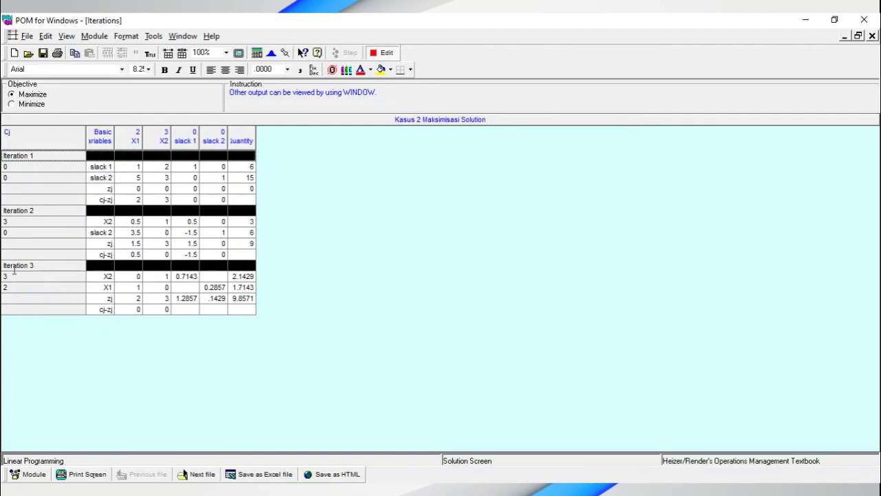
left_click(858, 36)
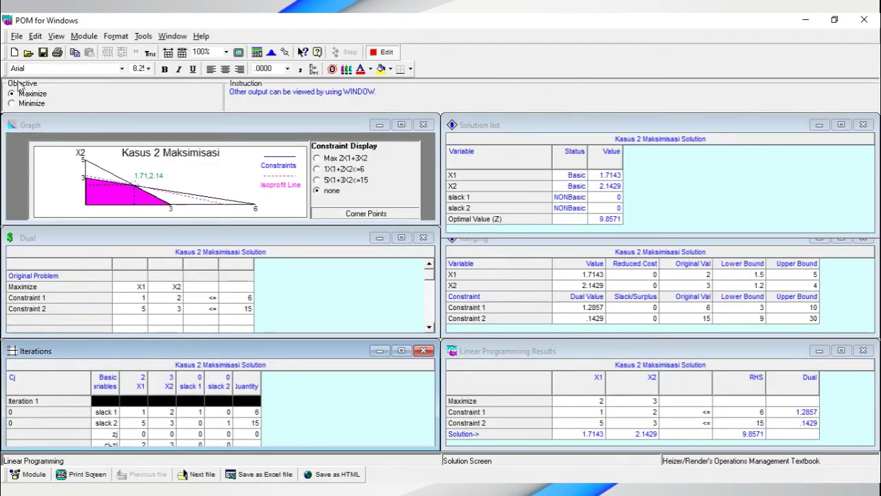
Start saving the solved Kasus 2 problem to a file
left_click(44, 55)
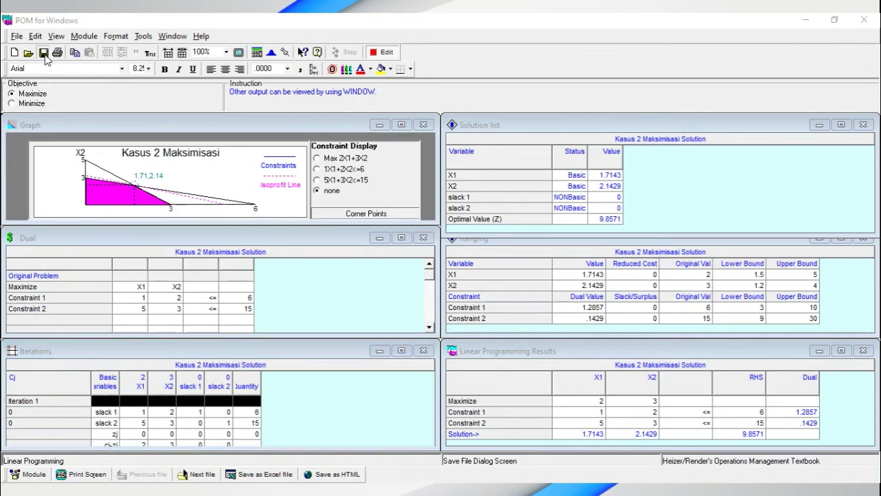